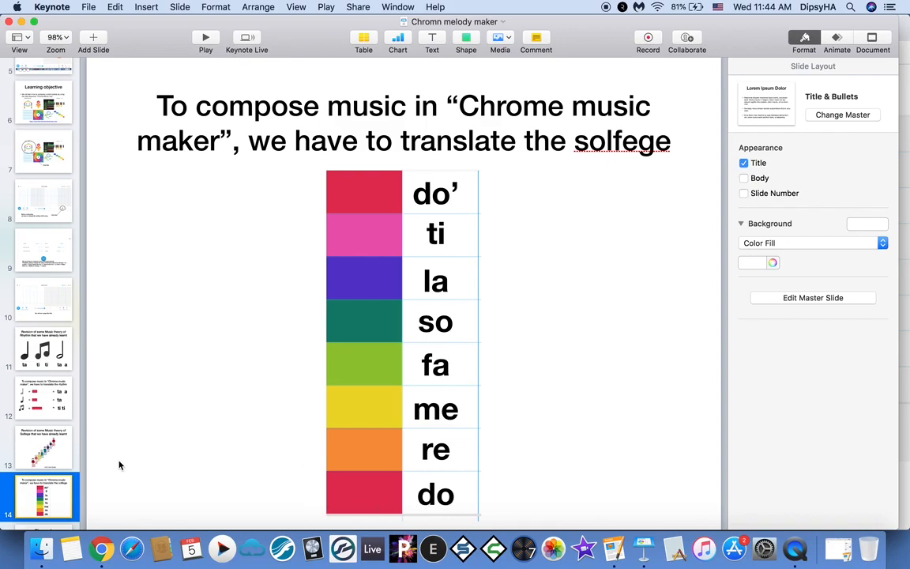
Step: Show the Phrase 1 slide, and clear all existing melody notes from the fourth Song Maker tab in Chrome
{"action": "scroll", "coordinate": [69, 452], "scroll_direction": "down", "scroll_amount": 3}
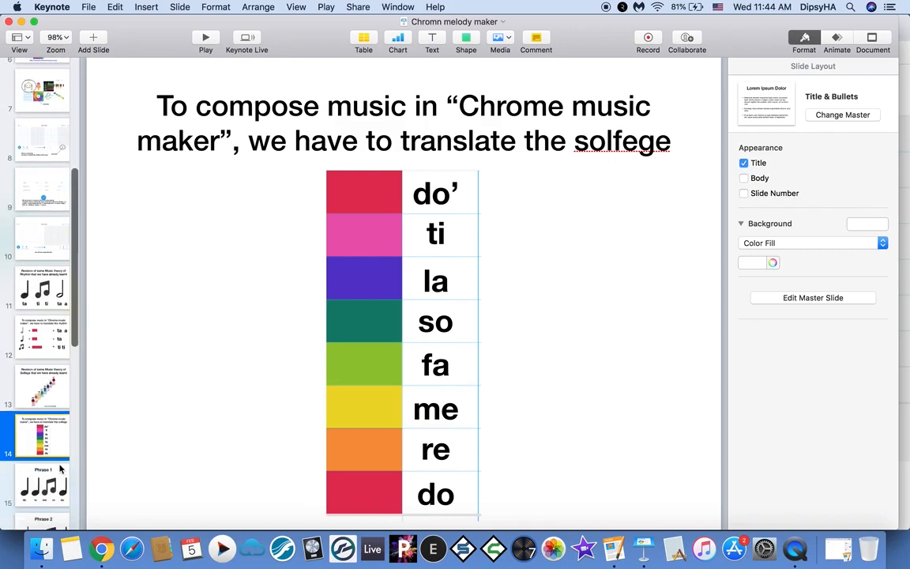
{"action": "left_click", "coordinate": [59, 476]}
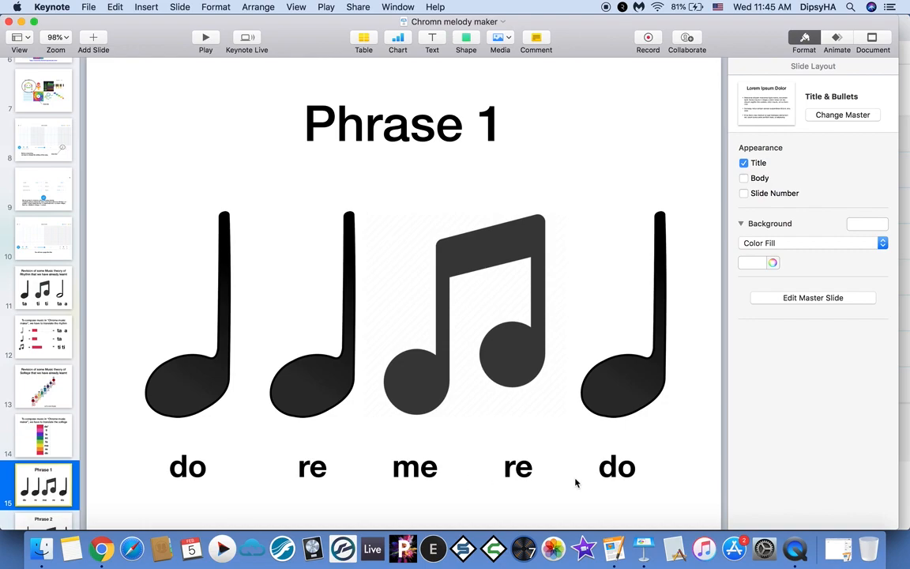
{"action": "left_click", "coordinate": [113, 544]}
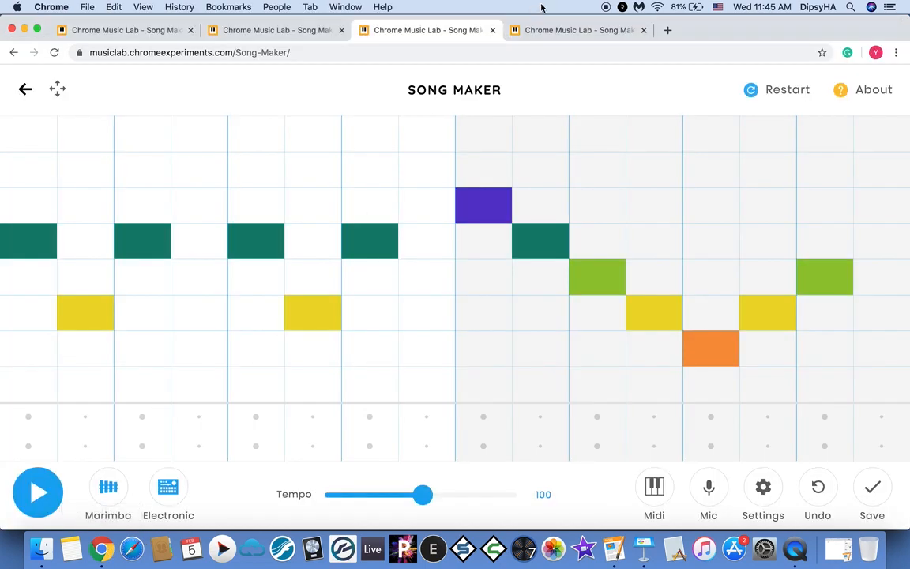
{"action": "left_click", "coordinate": [515, 29]}
{"action": "left_click", "coordinate": [29, 387]}
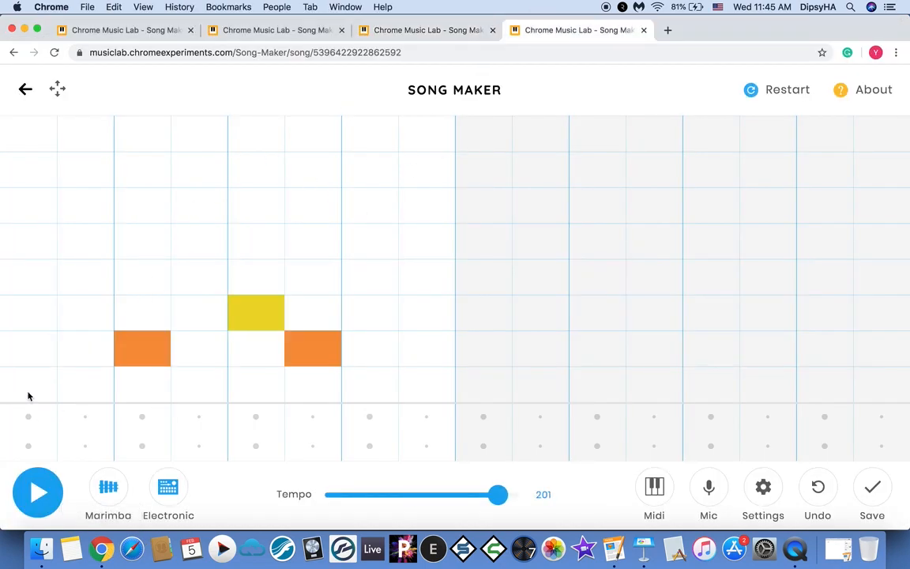
{"action": "left_click", "coordinate": [142, 349]}
{"action": "left_click", "coordinate": [257, 314]}
{"action": "left_click", "coordinate": [309, 353]}
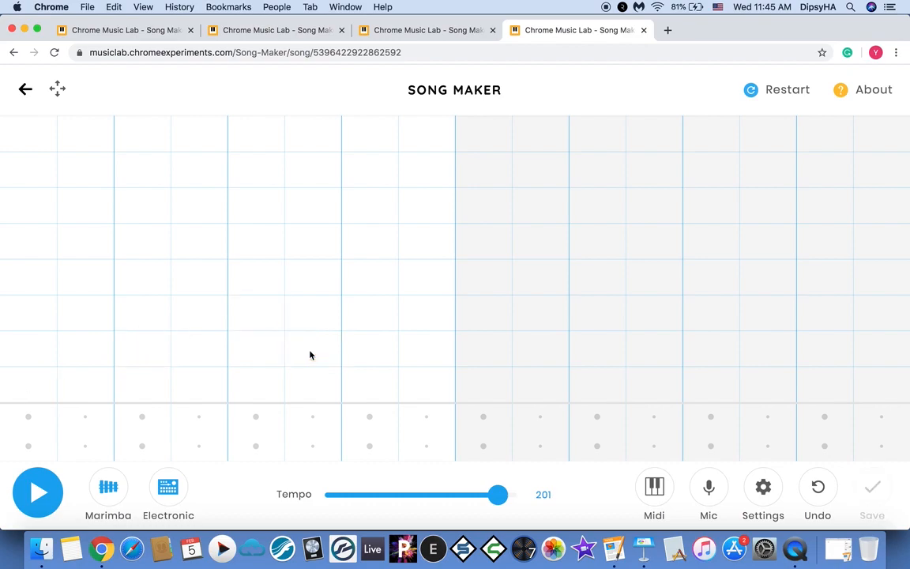
Step: Check the first note of Phrase 1 in Keynote and add a red do note in the first column of Chrome's Song Maker grid
{"action": "key", "text": "super+Tab"}
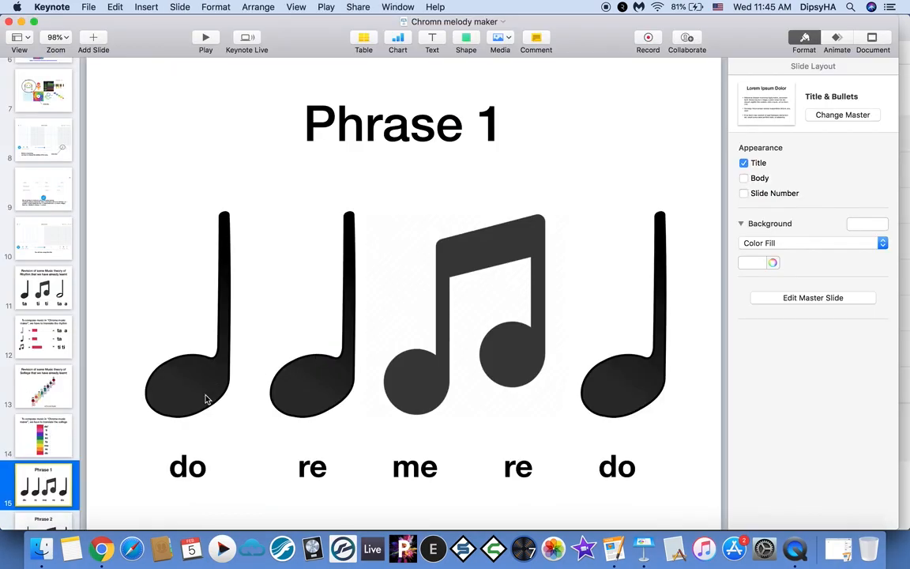
{"action": "key", "text": "super+Tab"}
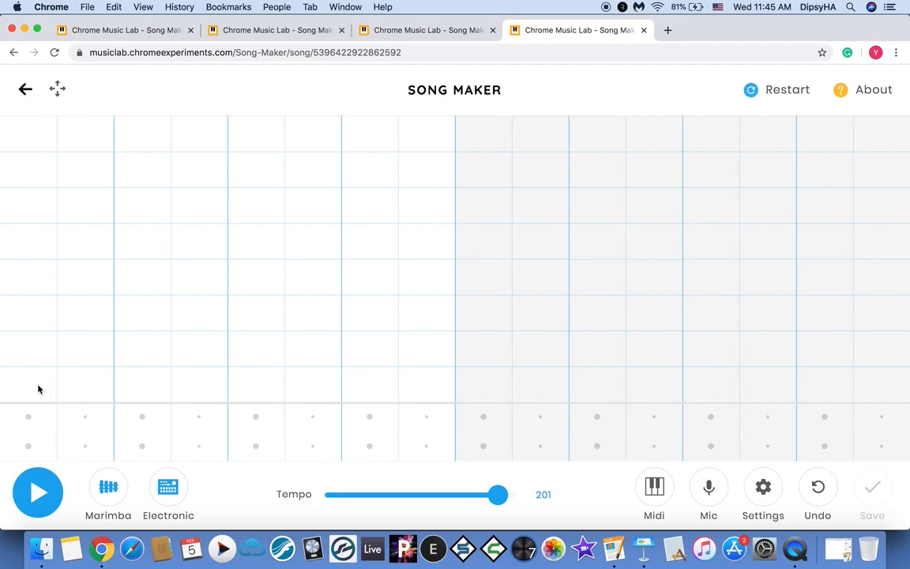
{"action": "left_click", "coordinate": [38, 388]}
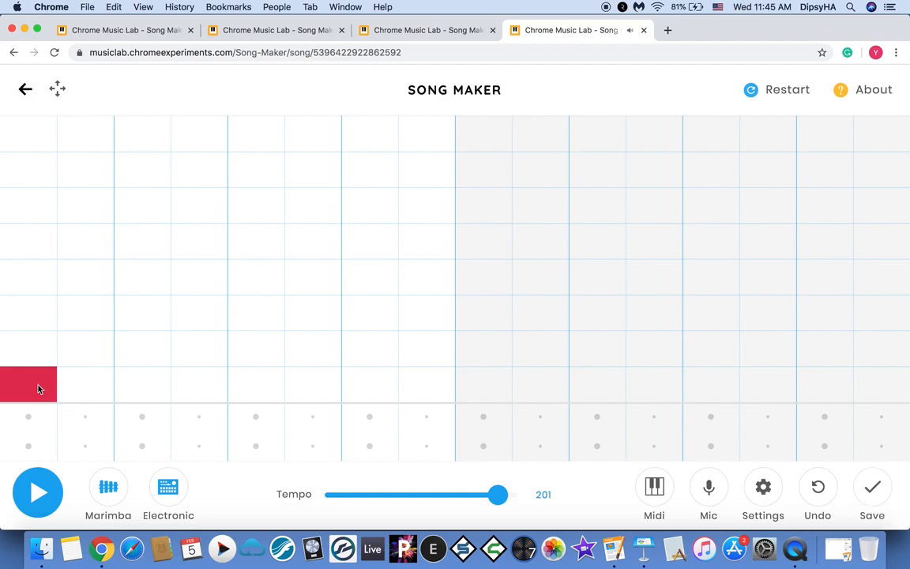
Step: Check the ta rhythm and Phrase 1 slides in Keynote, and add an orange re note in the third column of Chrome's Song Maker grid
{"action": "key", "text": "super+Tab"}
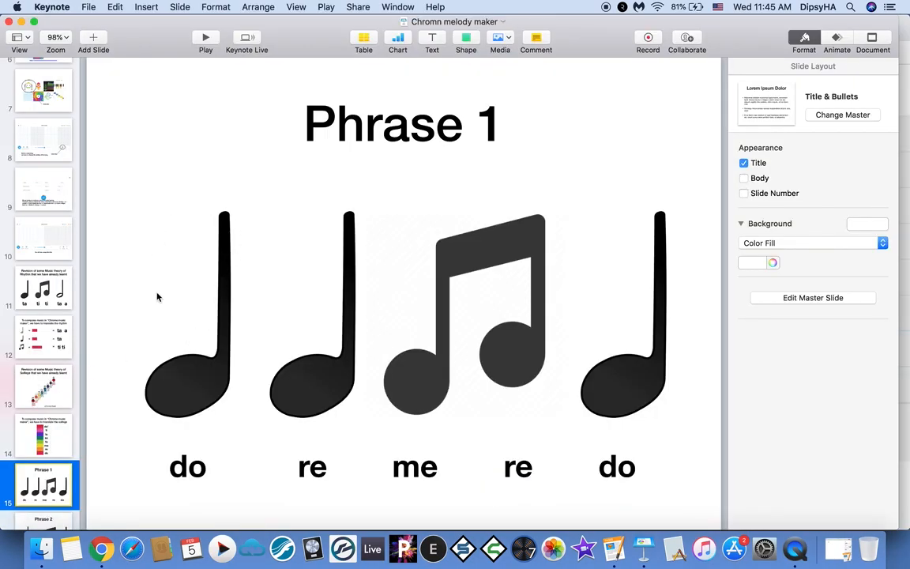
{"action": "left_click", "coordinate": [49, 319]}
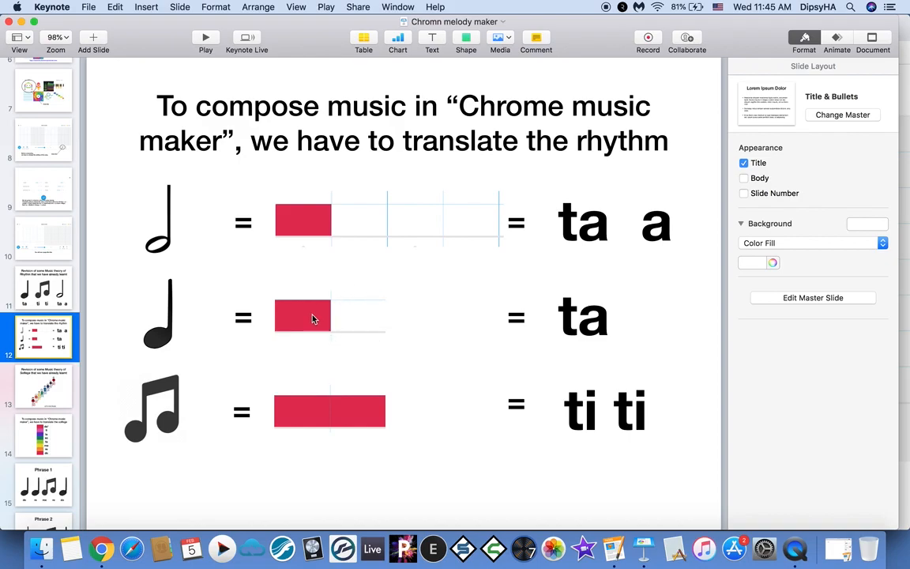
{"action": "key", "text": "super+Tab"}
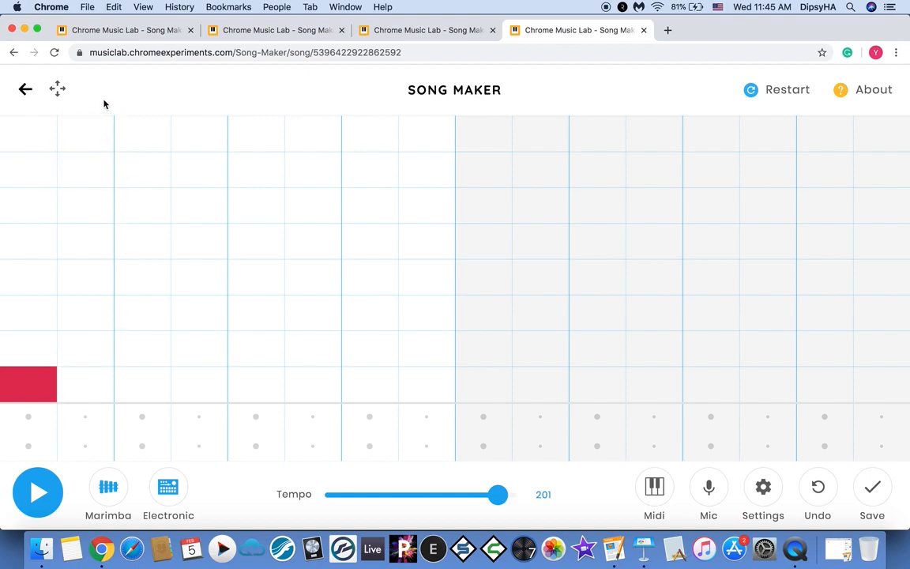
{"action": "key", "text": "super+Tab"}
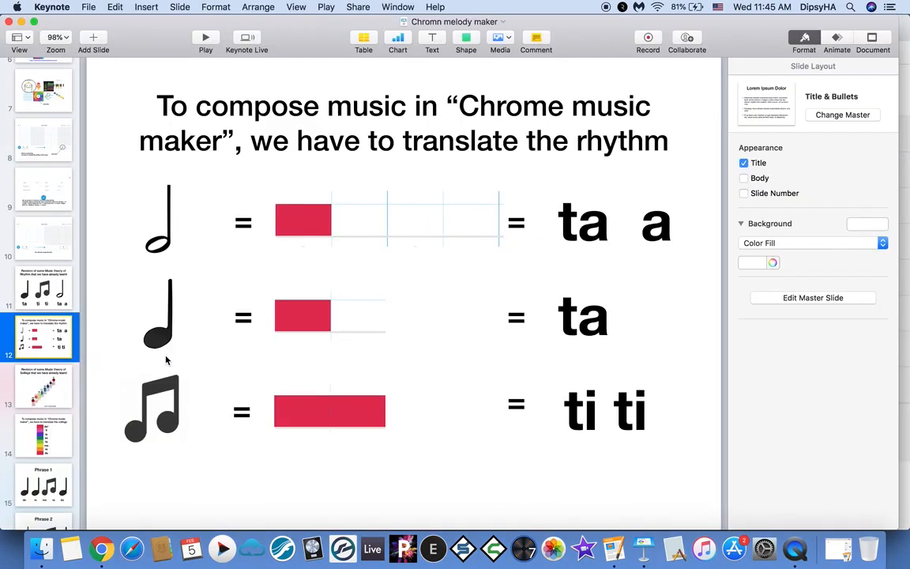
{"action": "left_click", "coordinate": [50, 477]}
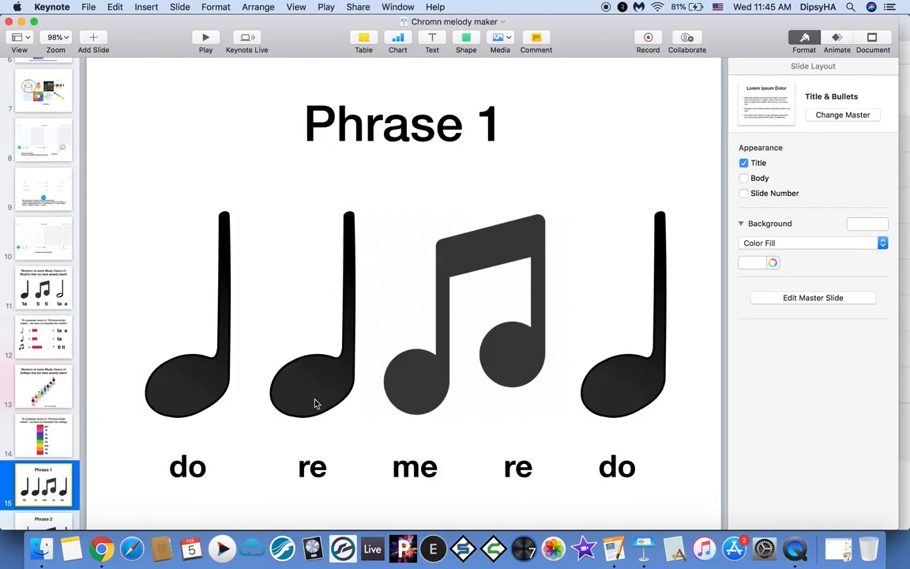
{"action": "key", "text": "super+Tab"}
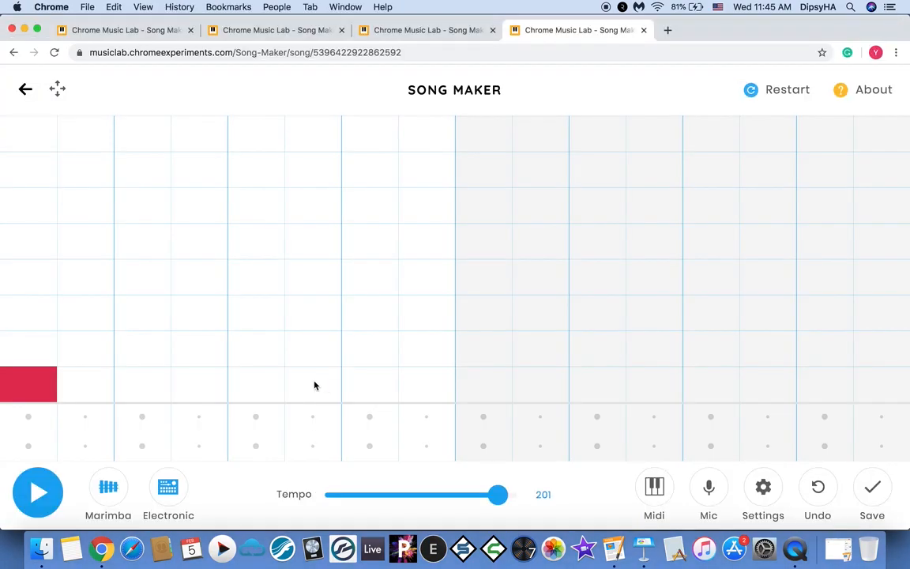
{"action": "left_click", "coordinate": [149, 359]}
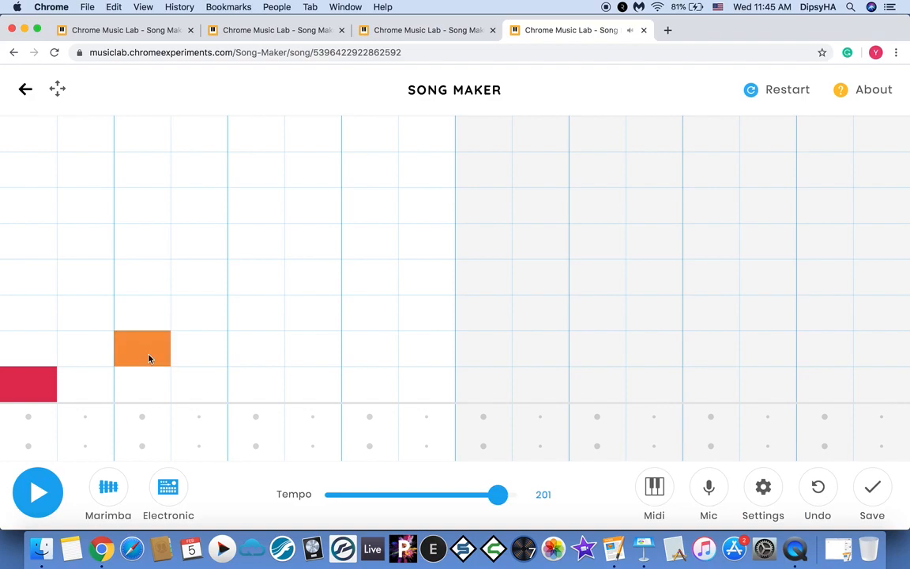
Step: Check Phrase 1's ti ti pair in Keynote and add me in the fifth column and re in the sixth column in Chrome's Song Maker
{"action": "key", "text": "super+Tab"}
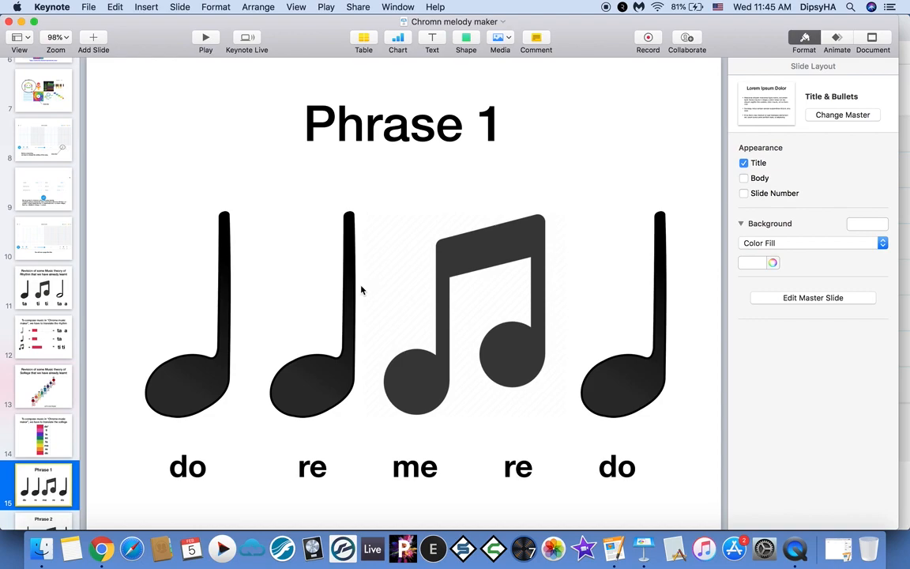
{"action": "key", "text": "super+Tab"}
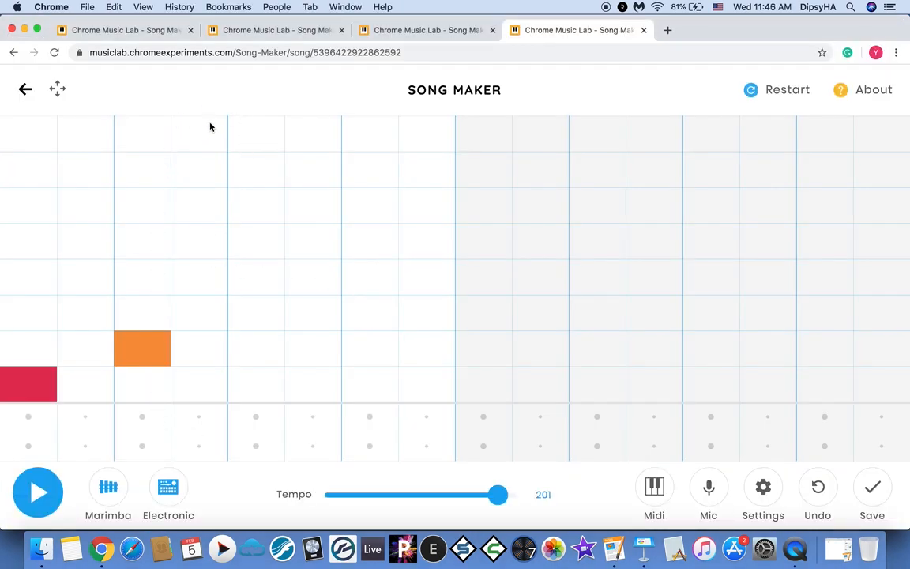
{"action": "key", "text": "super+Tab"}
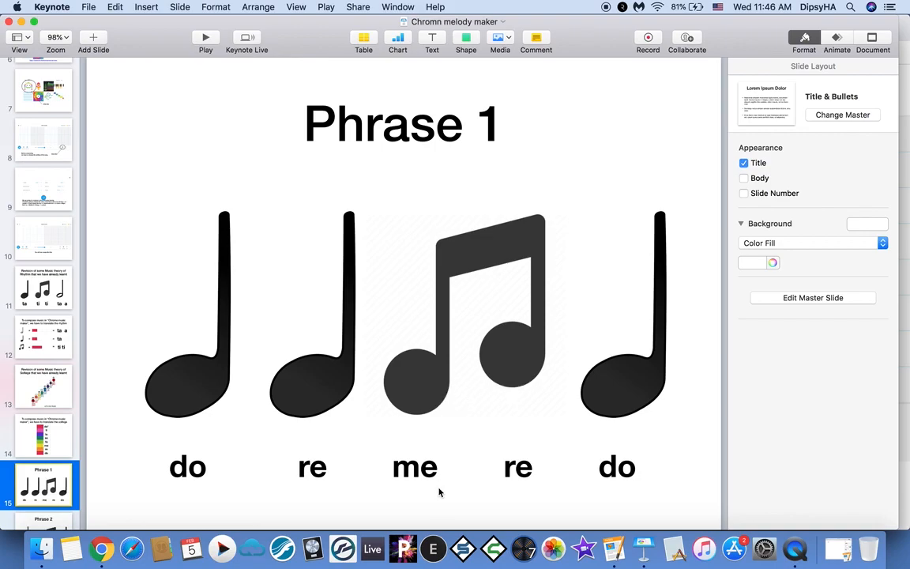
{"action": "key", "text": "super+Tab"}
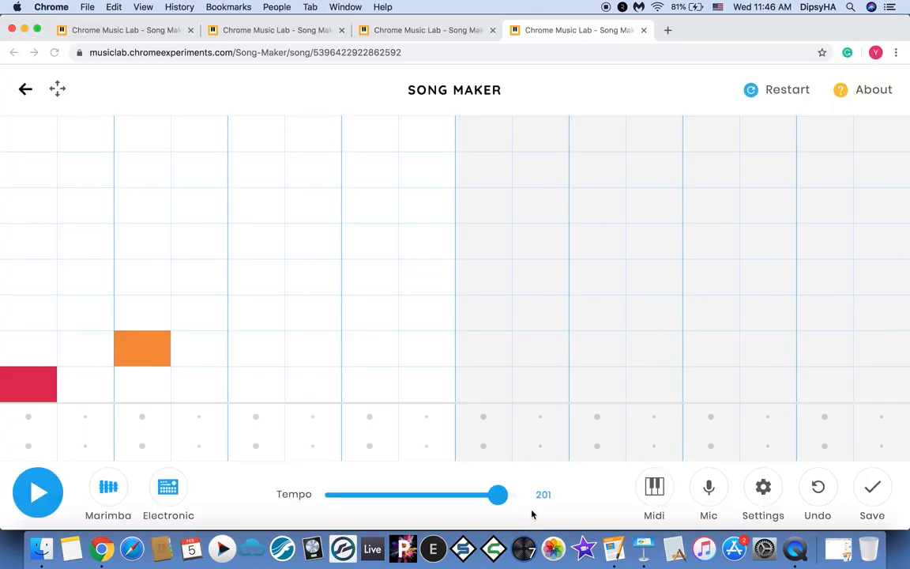
{"action": "left_click", "coordinate": [266, 321]}
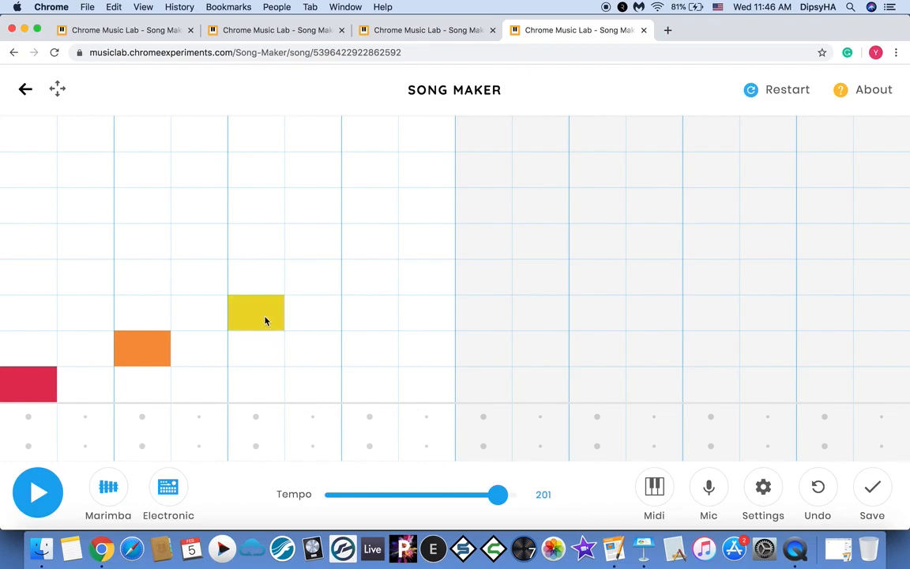
{"action": "left_click", "coordinate": [308, 349]}
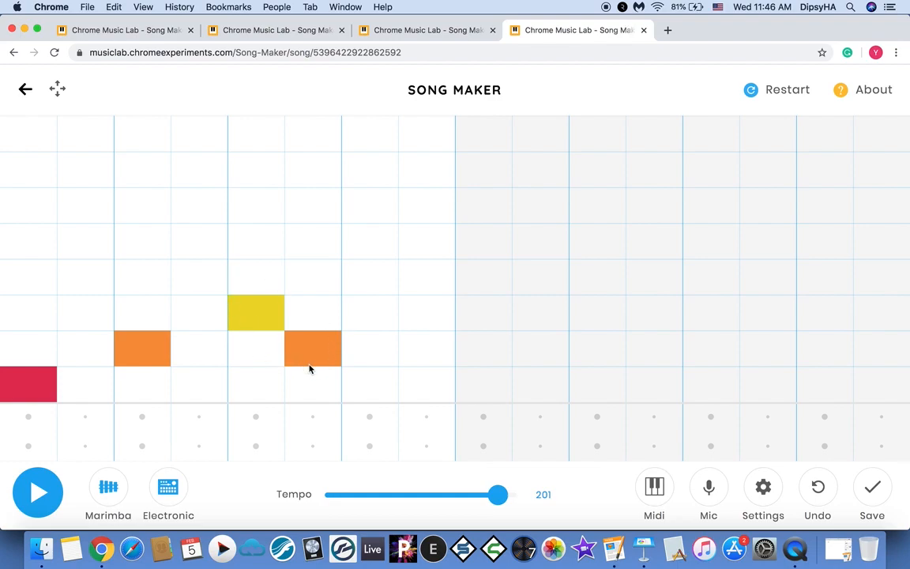
Step: Check the last note of Phrase 1 in Keynote and add a red do note in the seventh column of Chrome's Song Maker grid
{"action": "key", "text": "super+Tab"}
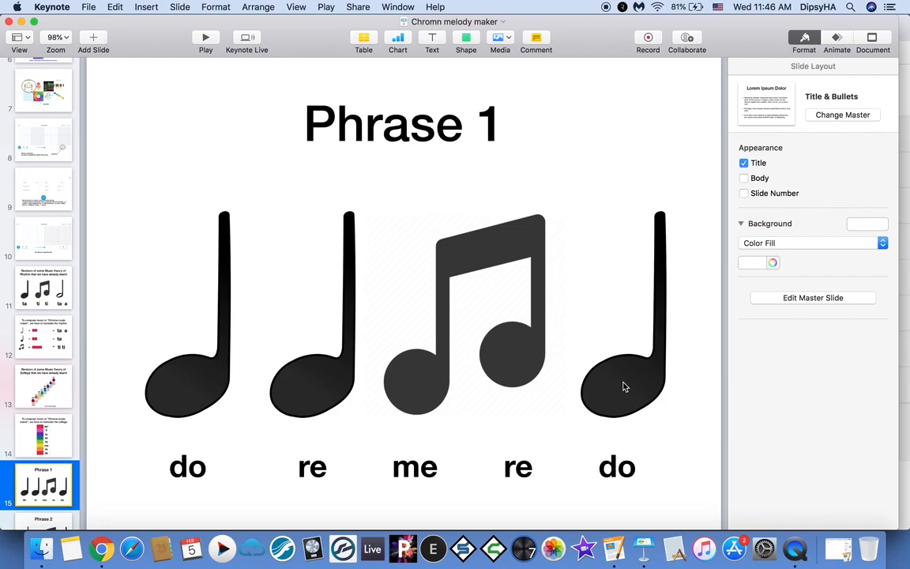
{"action": "key", "text": "super+Tab"}
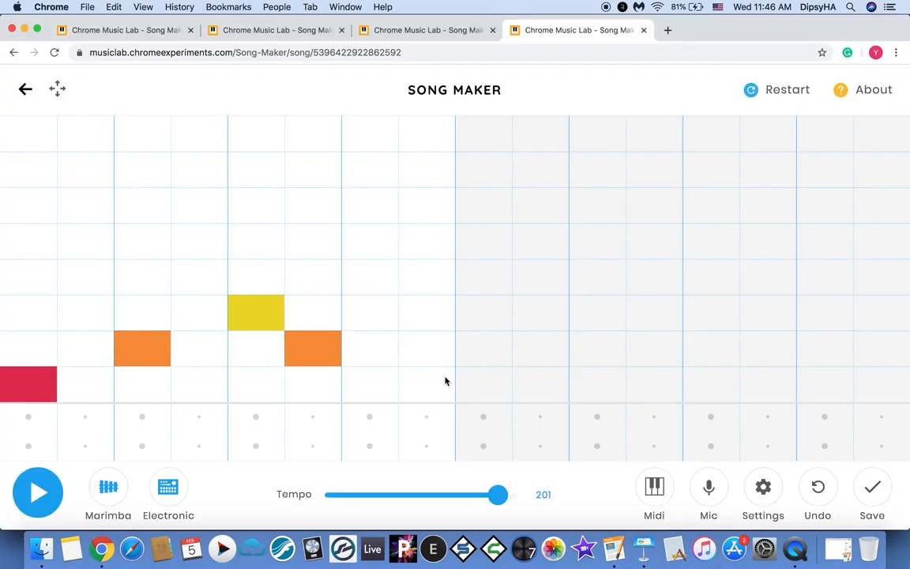
{"action": "left_click", "coordinate": [383, 388]}
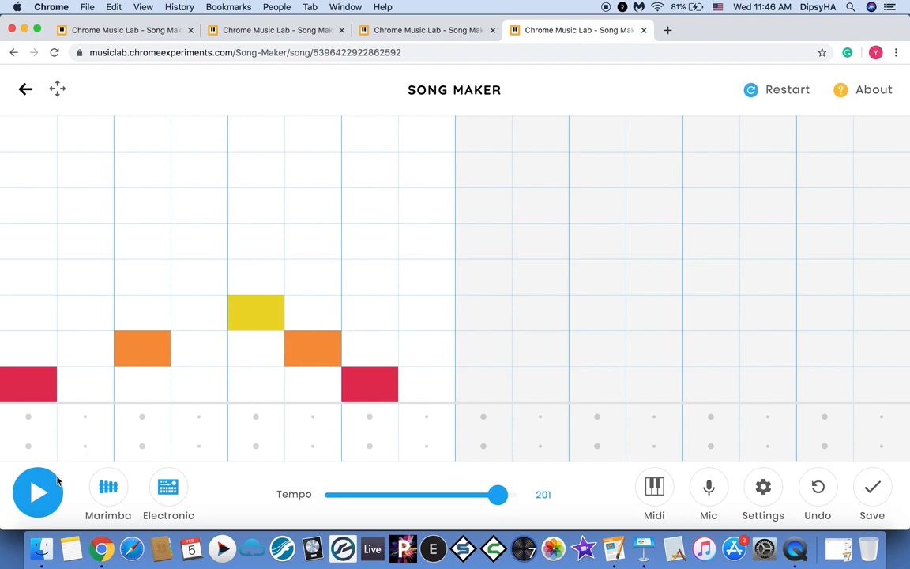
Step: Play back the Phrase 1 melody in Song Maker and stop the playback
{"action": "left_click", "coordinate": [43, 496]}
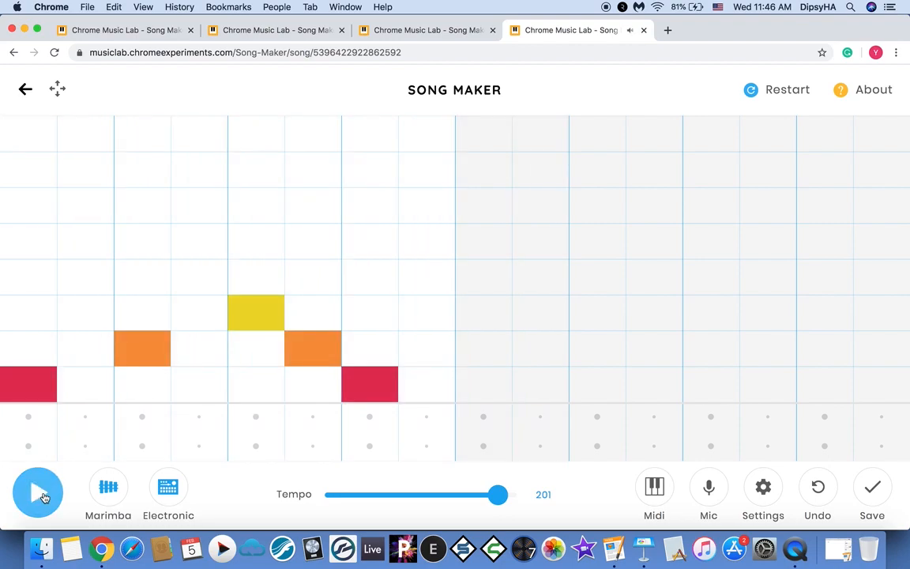
{"action": "left_click", "coordinate": [44, 496]}
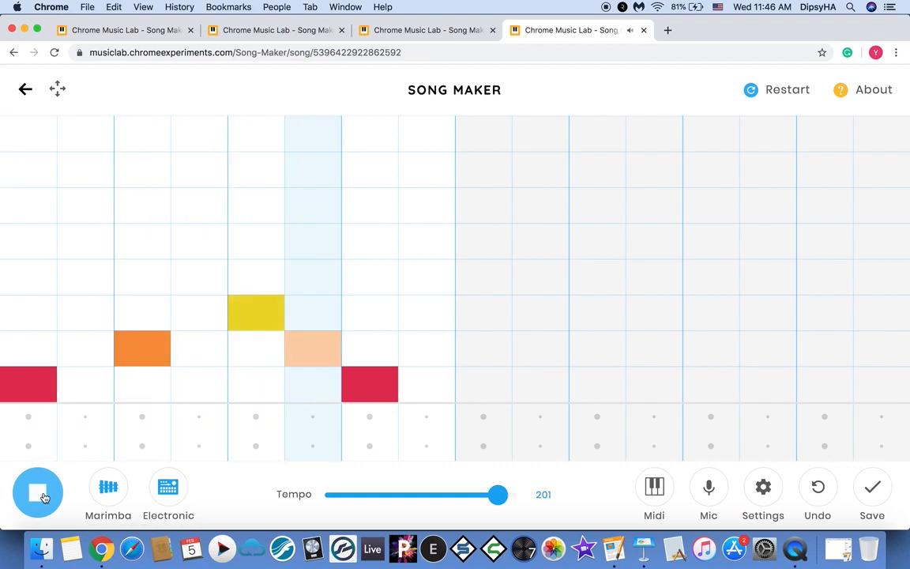
{"action": "left_click", "coordinate": [44, 496]}
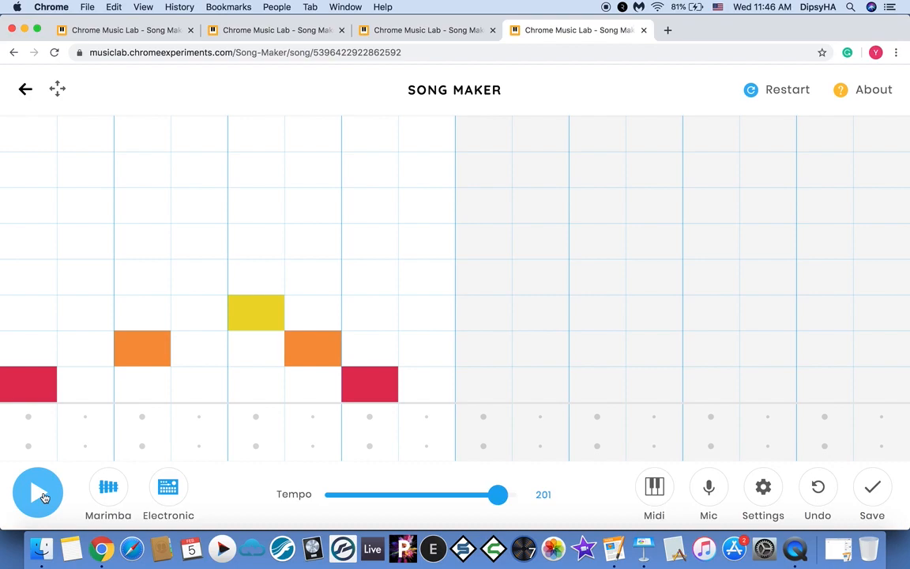
Step: Show the Phrase 2 slide in Keynote and add its first note, la, in the ninth column of Chrome's Song Maker grid
{"action": "key", "text": "super+Tab"}
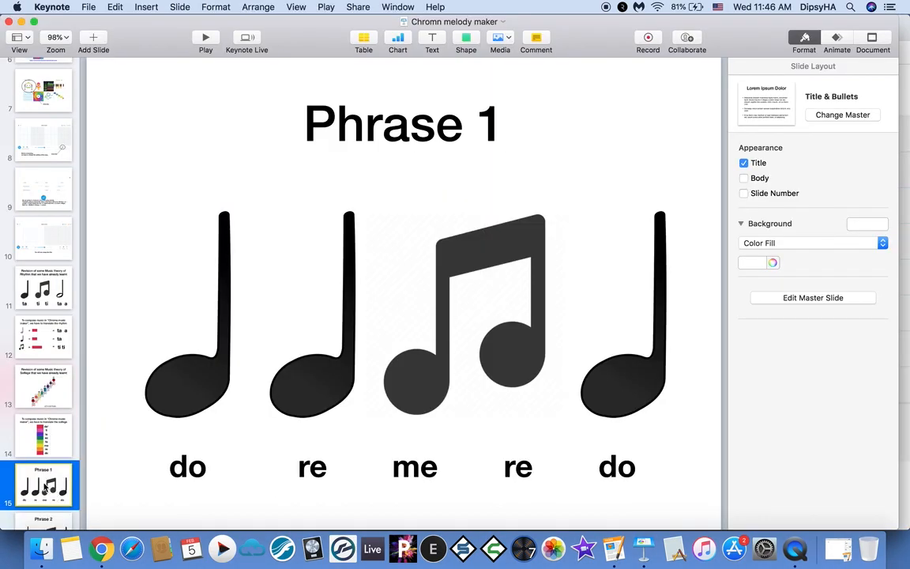
{"action": "scroll", "coordinate": [44, 487], "scroll_direction": "down", "scroll_amount": 2}
{"action": "left_click", "coordinate": [48, 499]}
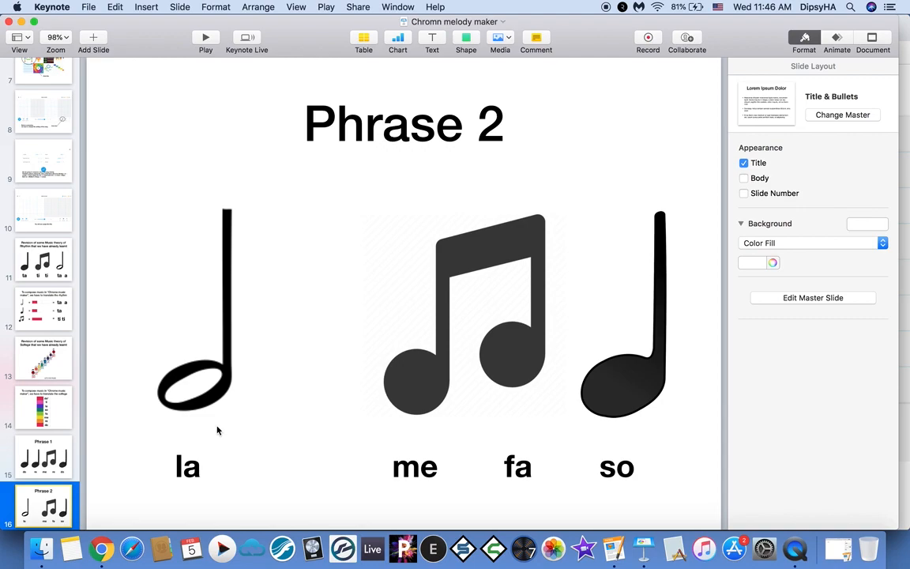
{"action": "key", "text": "super+Tab"}
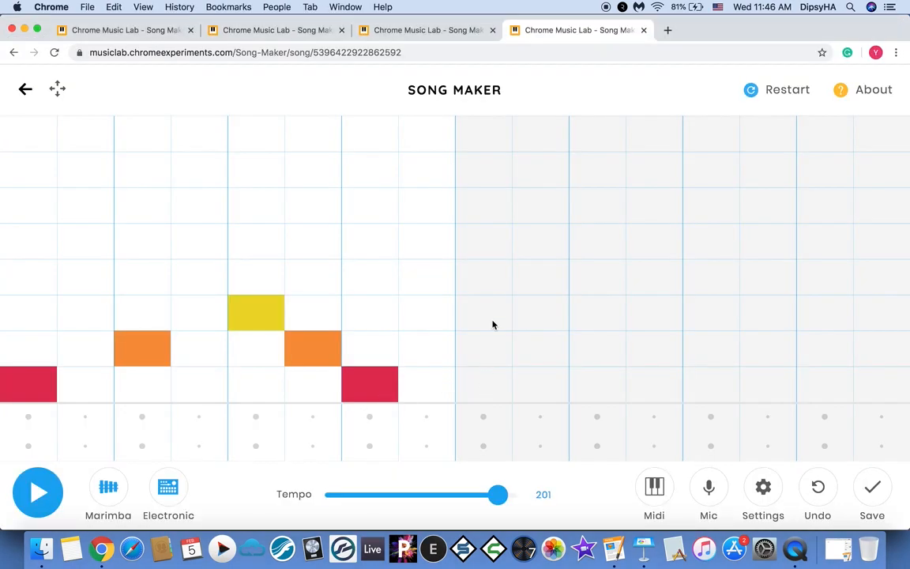
{"action": "left_click", "coordinate": [489, 211]}
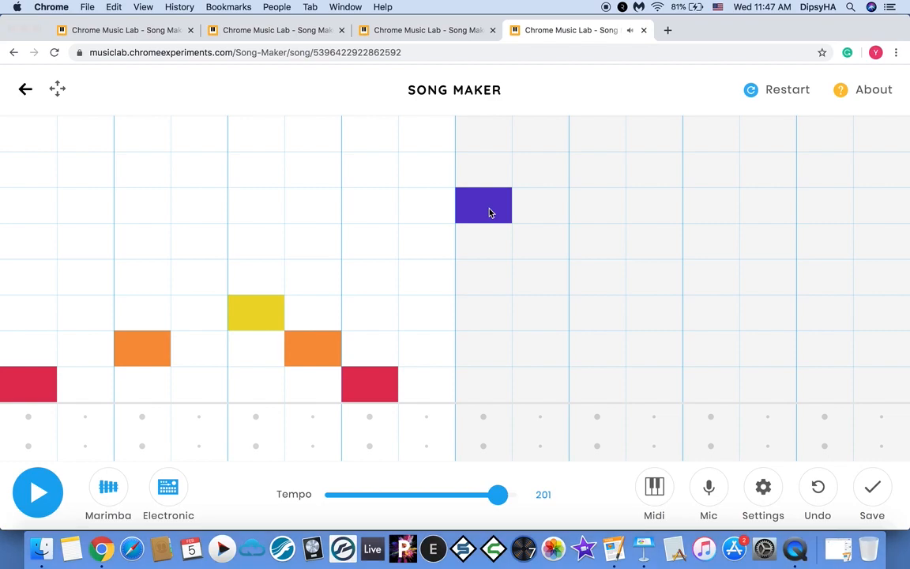
Step: Examine the half-note ta a length on Keynote's rhythm translation slide against the Song Maker grid in Chrome, and return to the Phrase 2 slide
{"action": "key", "text": "super+Tab"}
{"action": "left_click", "coordinate": [56, 303]}
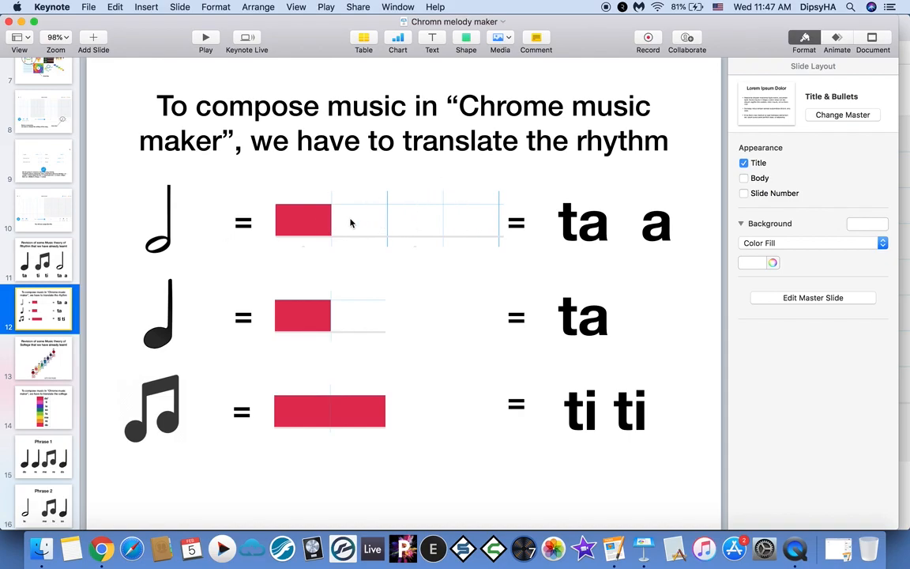
{"action": "key", "text": "super+Tab"}
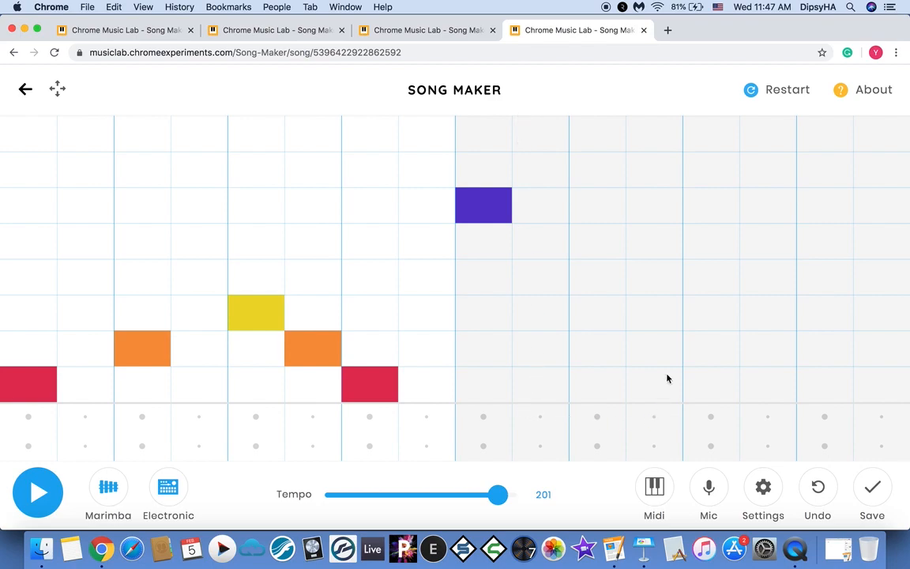
{"action": "key", "text": "super+Tab"}
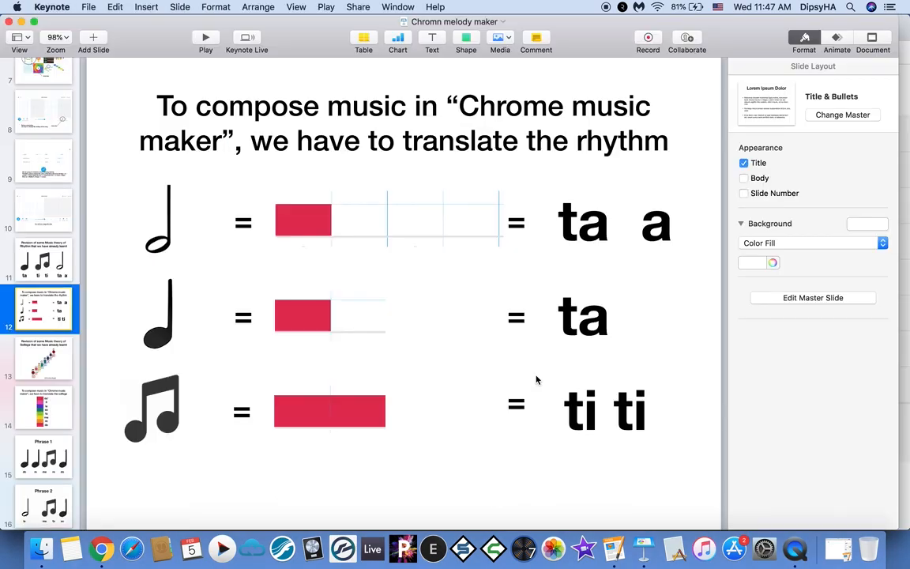
{"action": "left_click", "coordinate": [48, 497]}
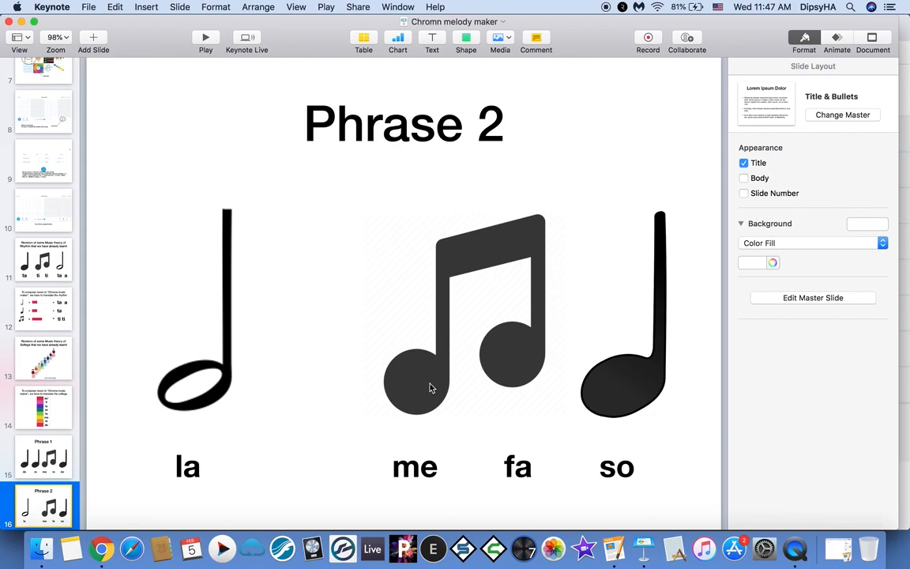
Step: Add the Phrase 2 me and fa notes in the thirteenth and fourteenth columns of Chrome's Song Maker grid
{"action": "key", "text": "super+Tab"}
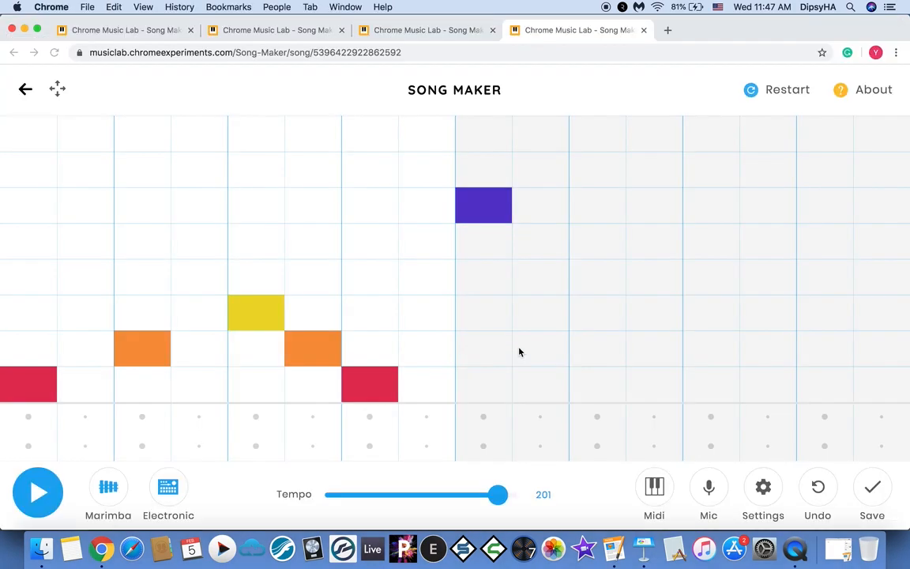
{"action": "left_click", "coordinate": [714, 318]}
{"action": "left_click", "coordinate": [786, 274]}
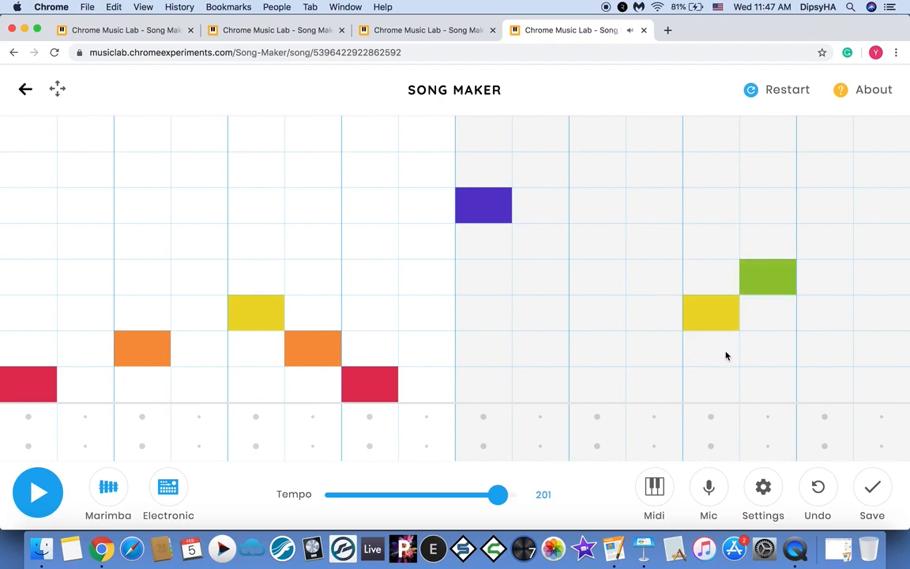
Step: Check the last note of Phrase 2 in Keynote and add a so note in the fifteenth column of Chrome's Song Maker grid
{"action": "key", "text": "super+Tab"}
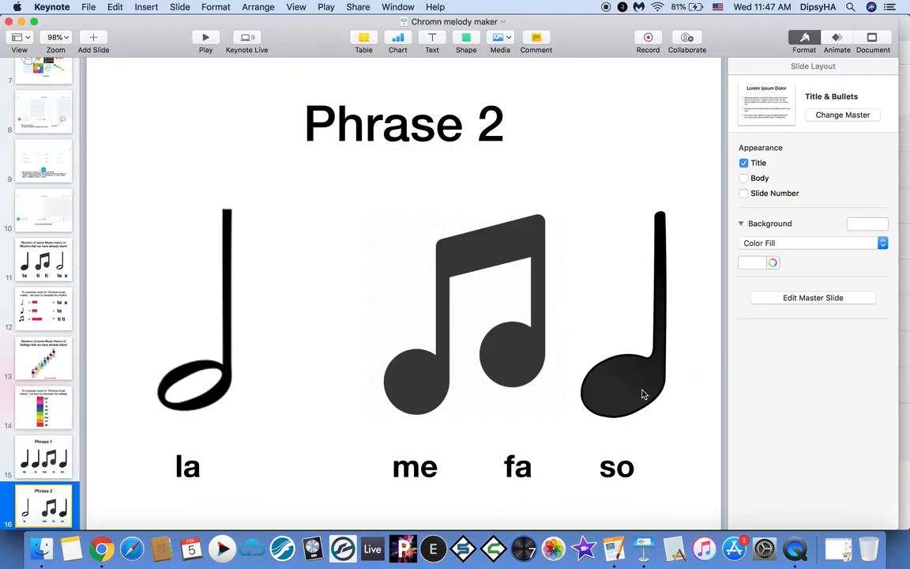
{"action": "key", "text": "super+Tab"}
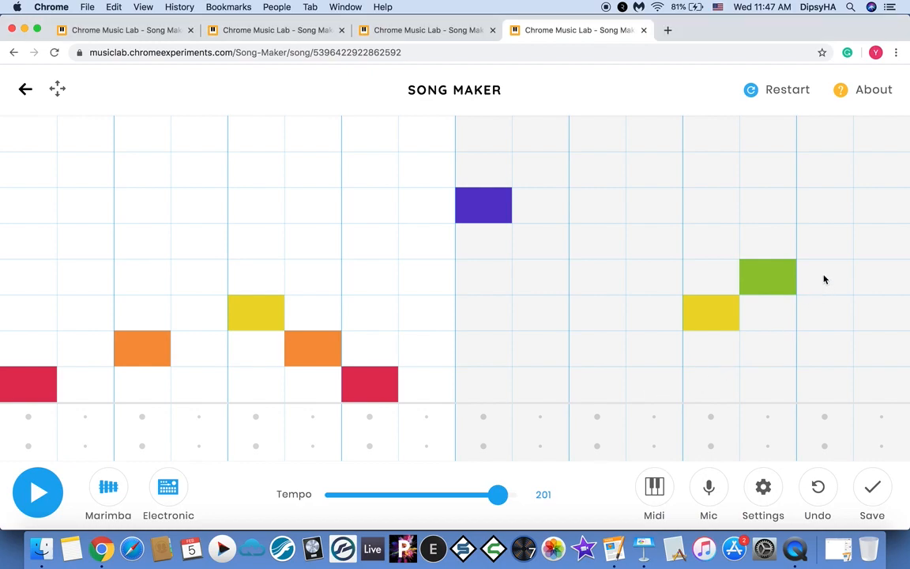
{"action": "left_click", "coordinate": [832, 247]}
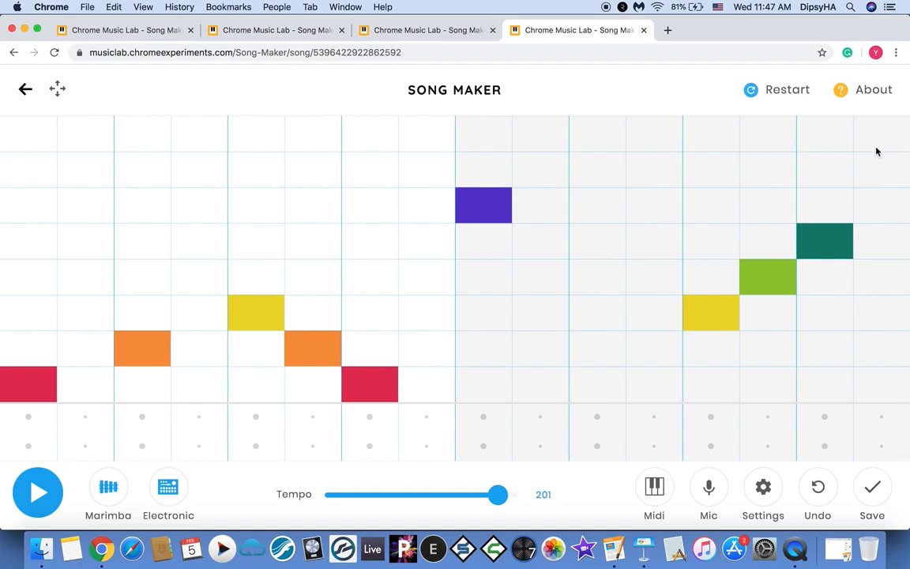
Step: Show the "What is good? What is bad? What is wrong?" slide after Phrase 2 in Keynote
{"action": "key", "text": "super+Tab"}
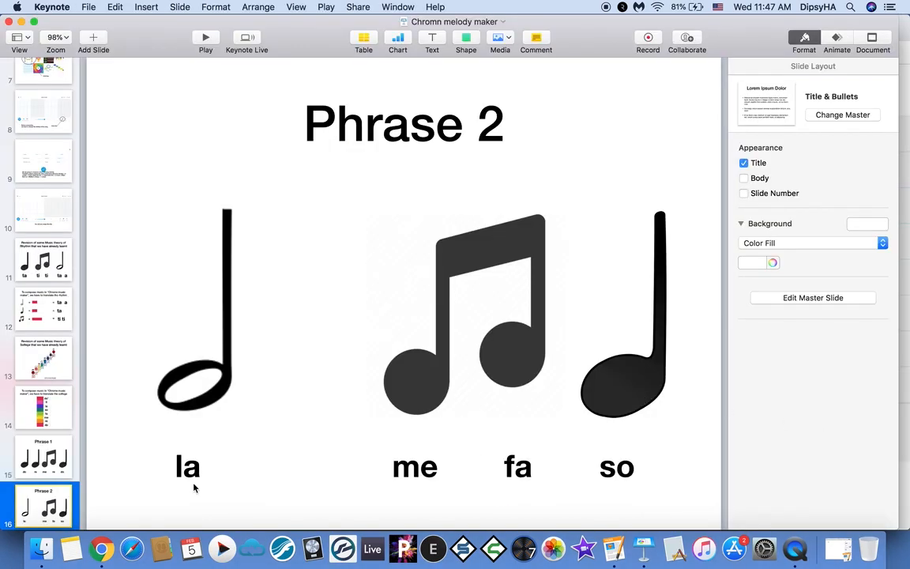
{"action": "scroll", "coordinate": [47, 466], "scroll_direction": "down", "scroll_amount": 3}
{"action": "left_click", "coordinate": [53, 481]}
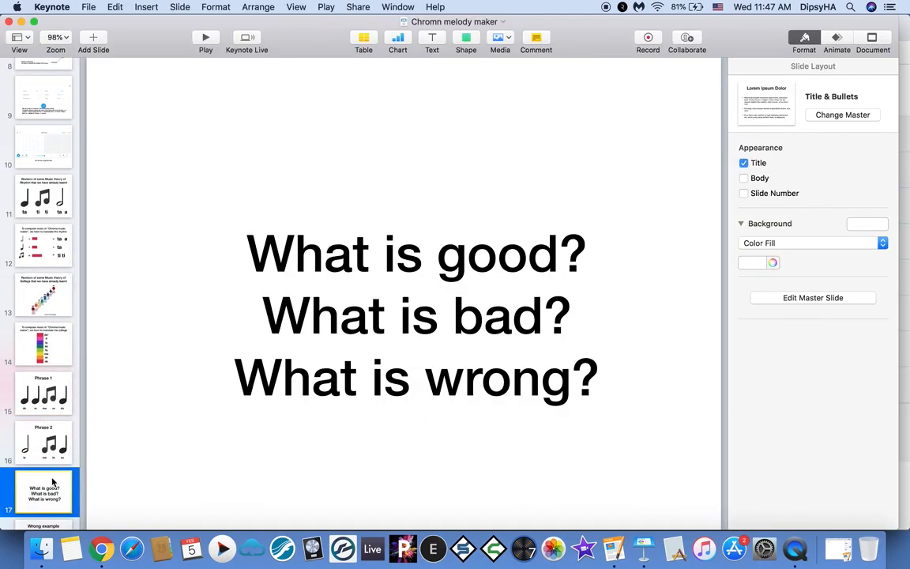
Step: Switch to Song Maker in Chrome and play back the complete two-phrase melody
{"action": "key", "text": "super+Tab"}
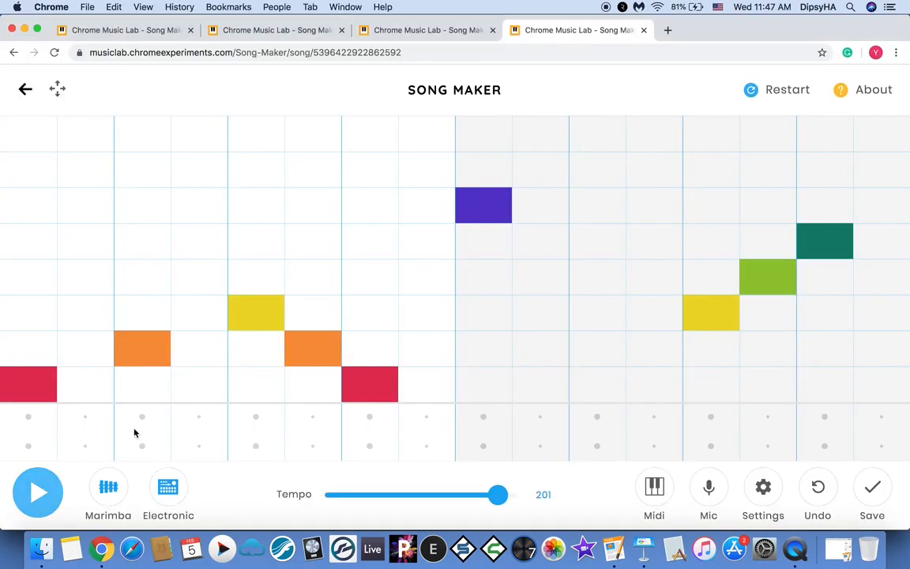
{"action": "left_click", "coordinate": [43, 495]}
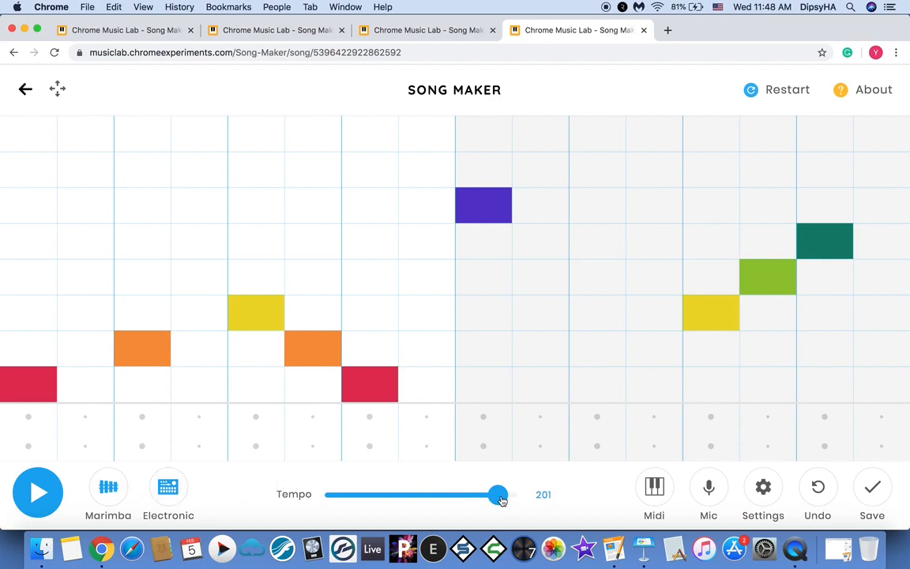
Step: Slow the Song Maker tempo to 109, play back the two-phrase melody, and stop it
{"action": "left_click_drag", "start_coordinate": [496, 499], "coordinate": [433, 497]}
{"action": "left_click", "coordinate": [33, 493]}
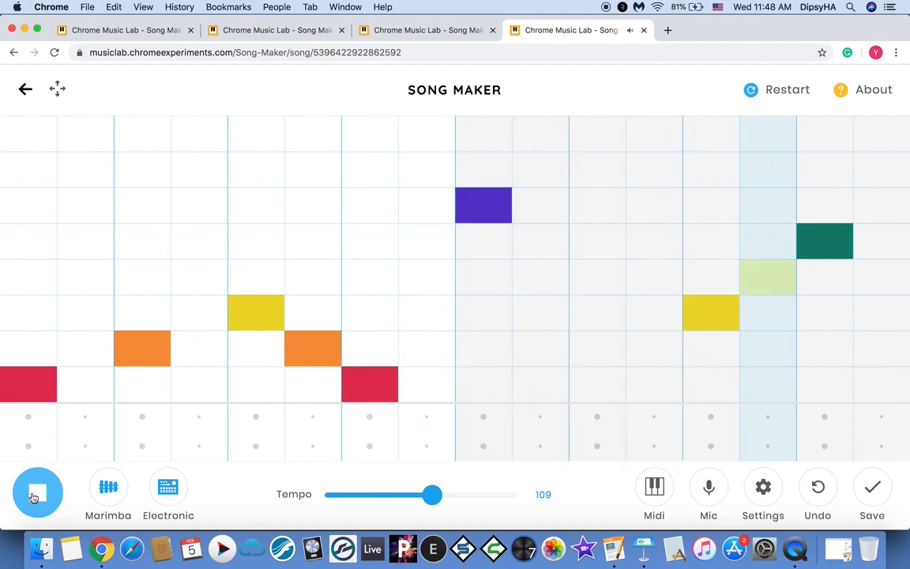
{"action": "left_click", "coordinate": [33, 494]}
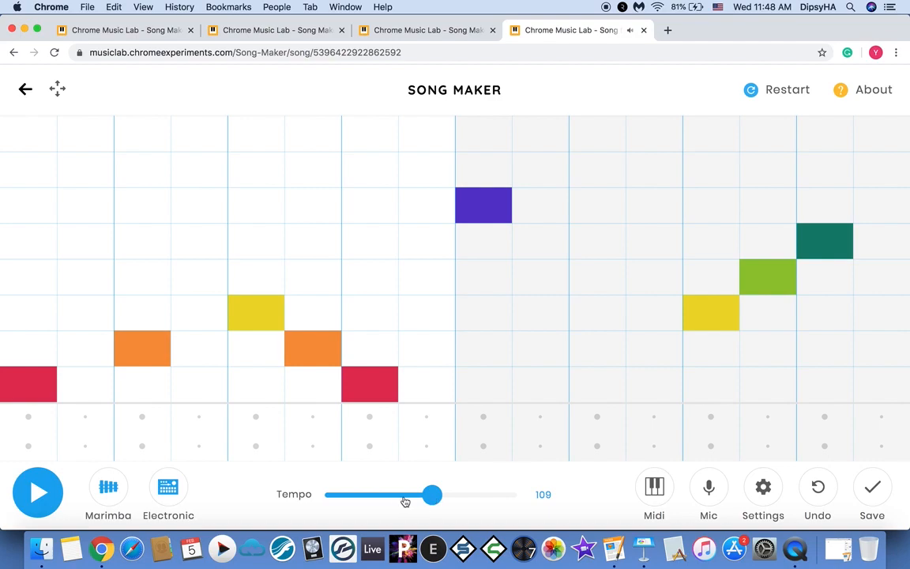
Step: Set the Song Maker tempo to 145, play back the melody into Phrase 2, and stop it
{"action": "left_click_drag", "start_coordinate": [430, 500], "coordinate": [409, 501]}
{"action": "left_click_drag", "start_coordinate": [416, 503], "coordinate": [464, 498]}
{"action": "left_click", "coordinate": [49, 497]}
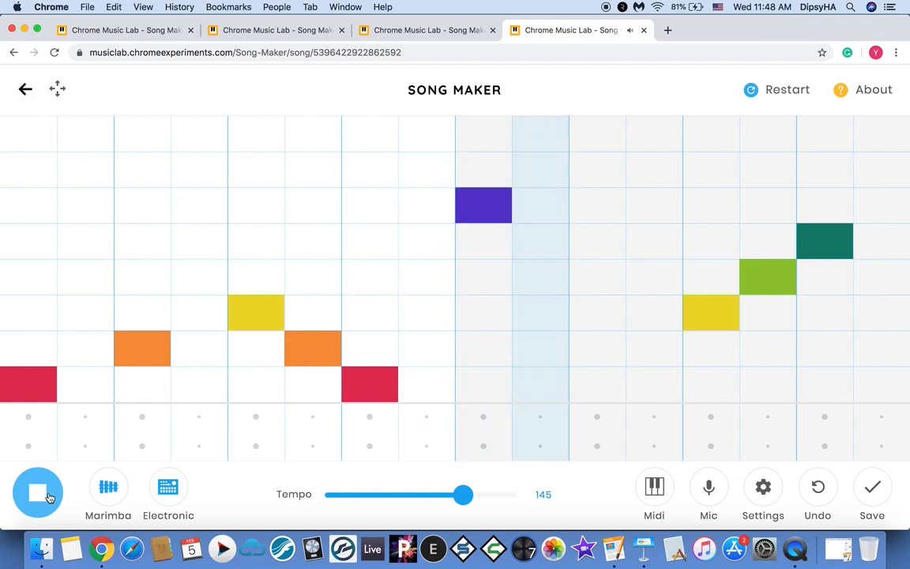
{"action": "left_click", "coordinate": [49, 496]}
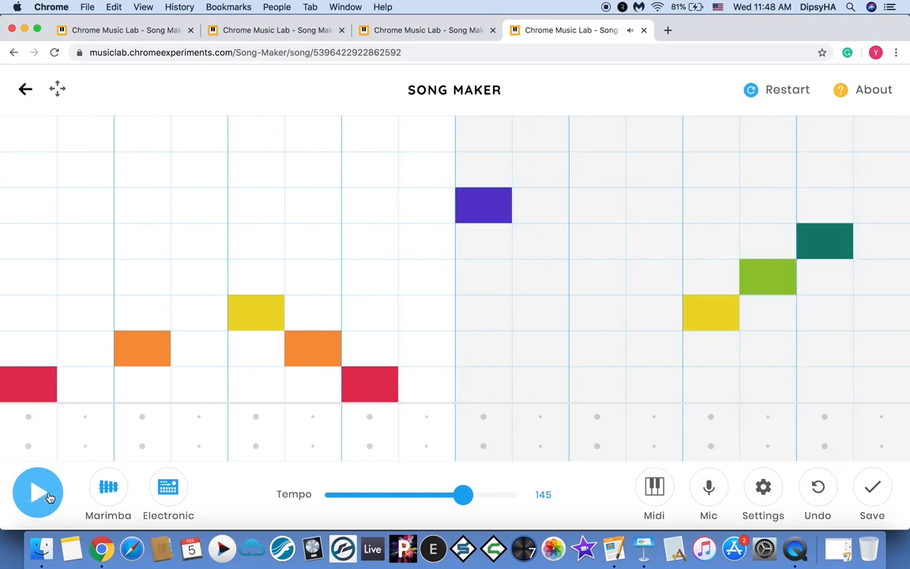
Step: Switch to Keynote and look through the slide list for the slide following "What is good? What is bad? What is wrong?"
{"action": "key", "text": "super+Tab"}
{"action": "scroll", "coordinate": [52, 479], "scroll_direction": "down", "scroll_amount": 1}
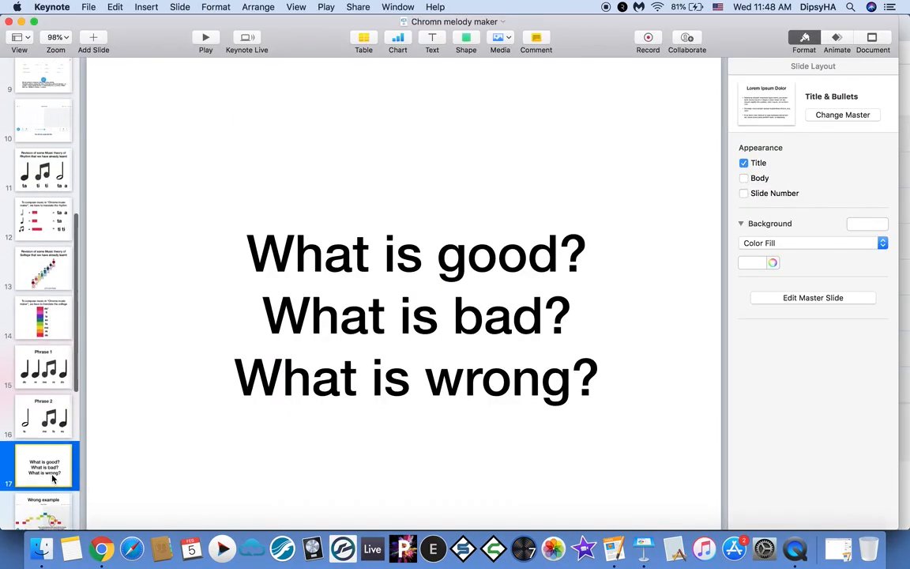